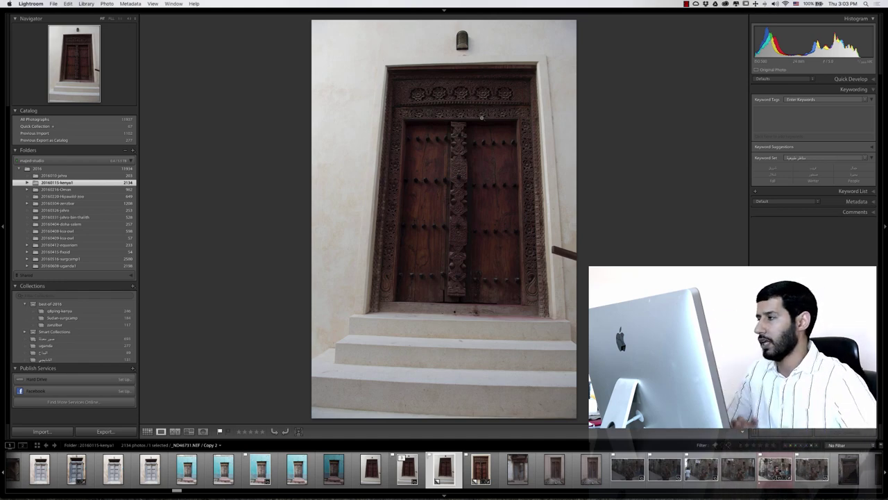
# Step: In Develop, enable Remove Chromatic Aberration and Nikon lens Profile Corrections in Lens Corrections
pyautogui.press('d')
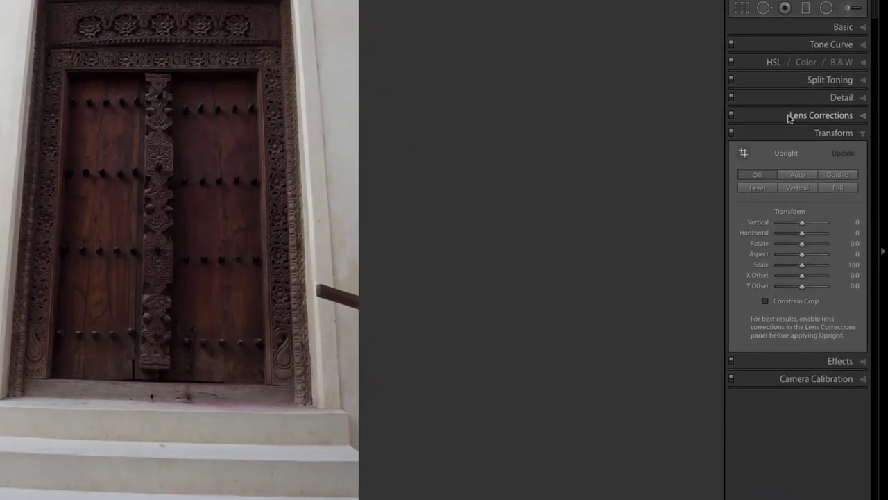
pyautogui.click(799, 133)
pyautogui.click(799, 118)
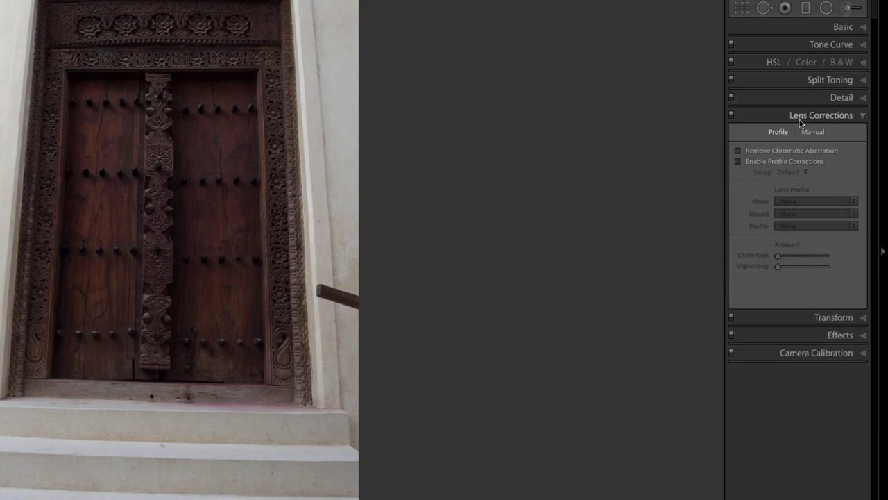
pyautogui.click(767, 152)
pyautogui.click(771, 164)
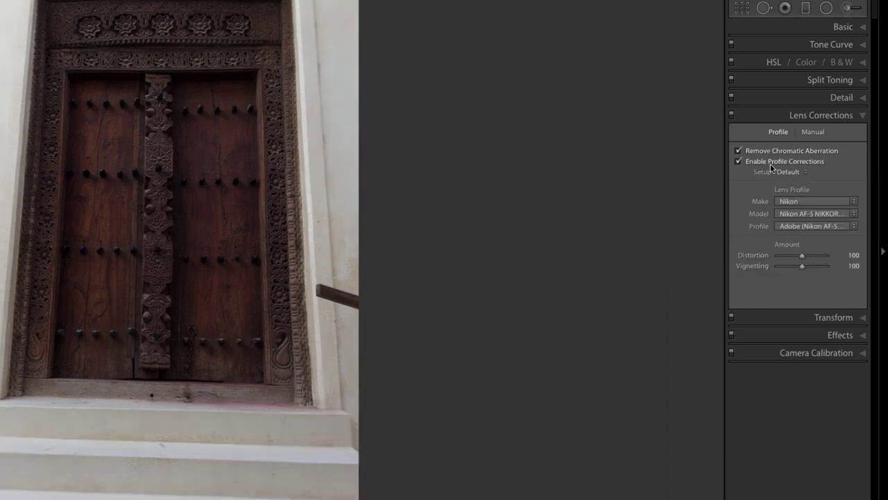
pyautogui.click(788, 118)
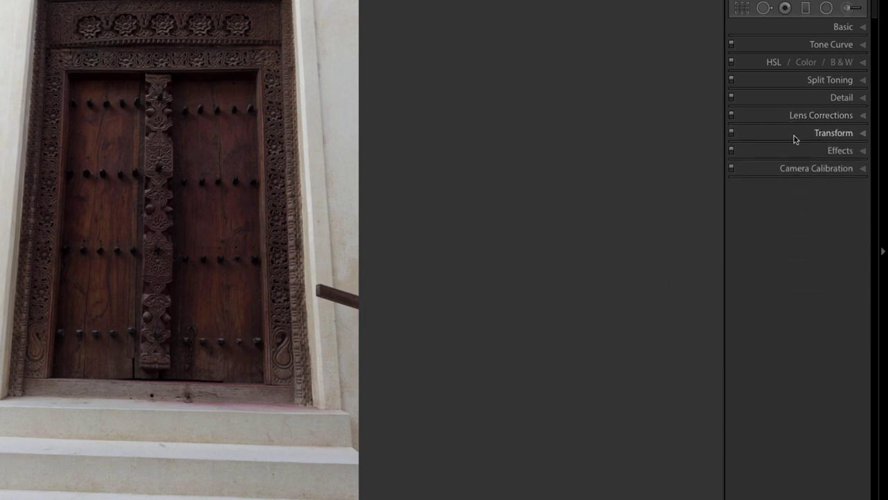
# Step: Apply Upright Full in the Transform panel and enable Constrain Crop to hide white edges
pyautogui.click(795, 134)
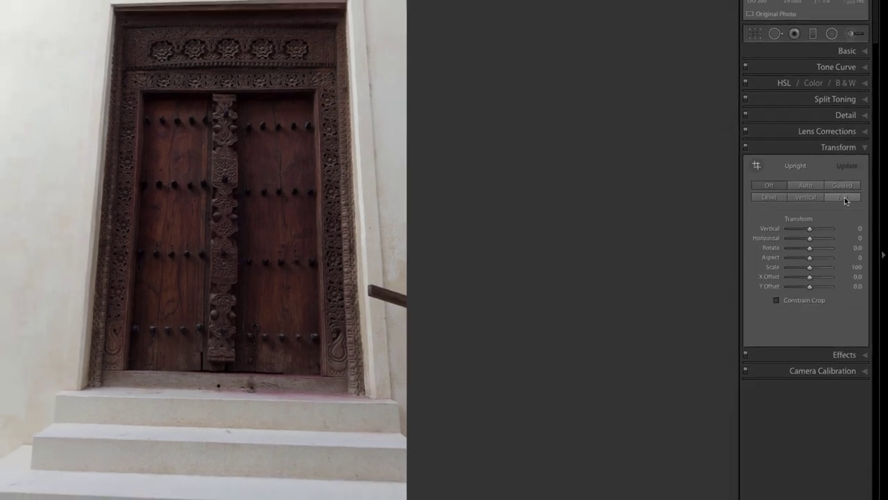
pyautogui.click(837, 187)
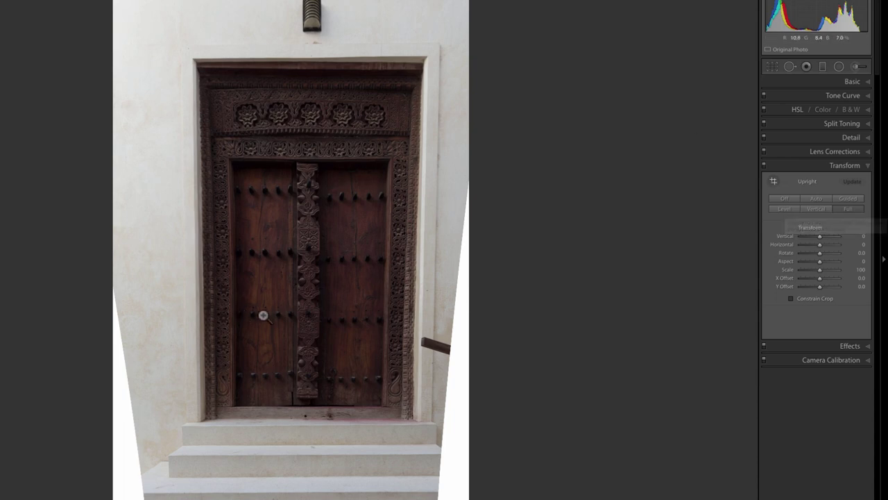
pyautogui.click(791, 299)
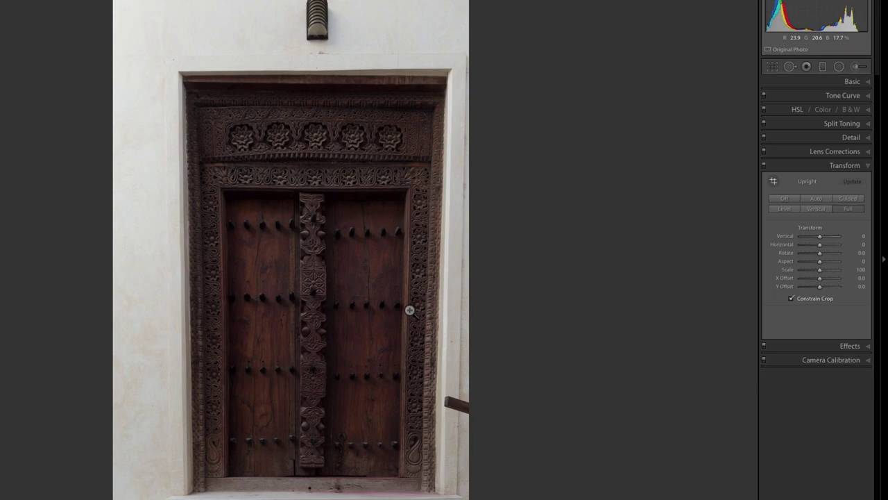
# Step: Make a virtual copy, view Before/After side by side, and switch Upright from Off to Guided
pyautogui.press('super+apostrophe')
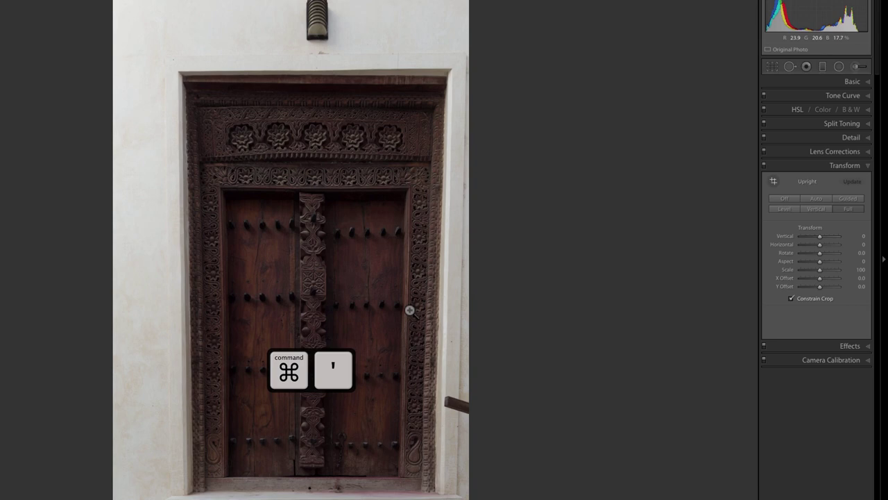
pyautogui.press('super+apostrophe')
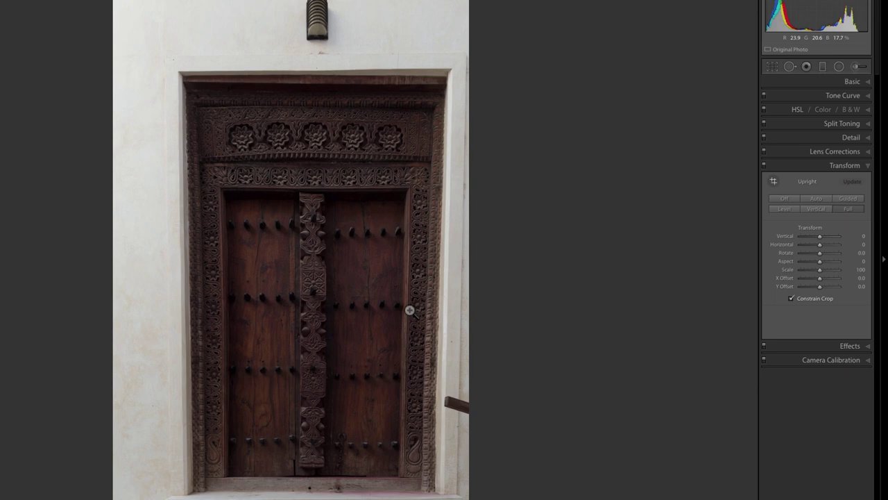
pyautogui.press('y')
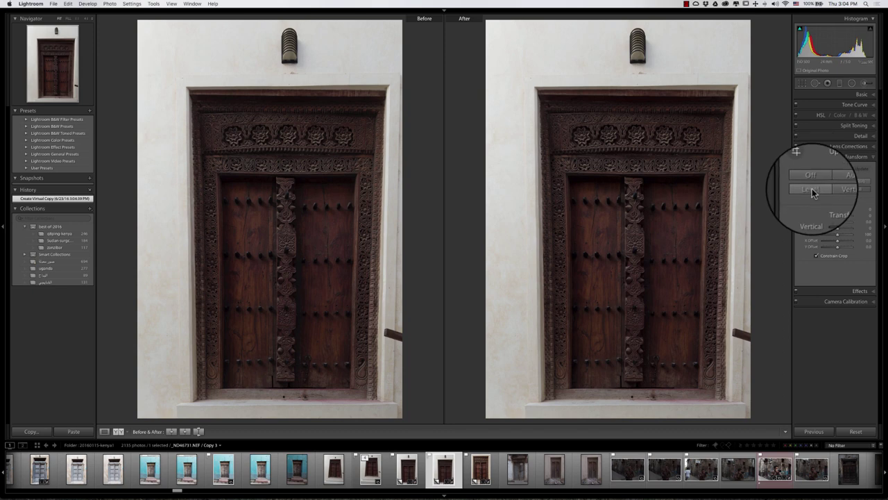
pyautogui.click(826, 190)
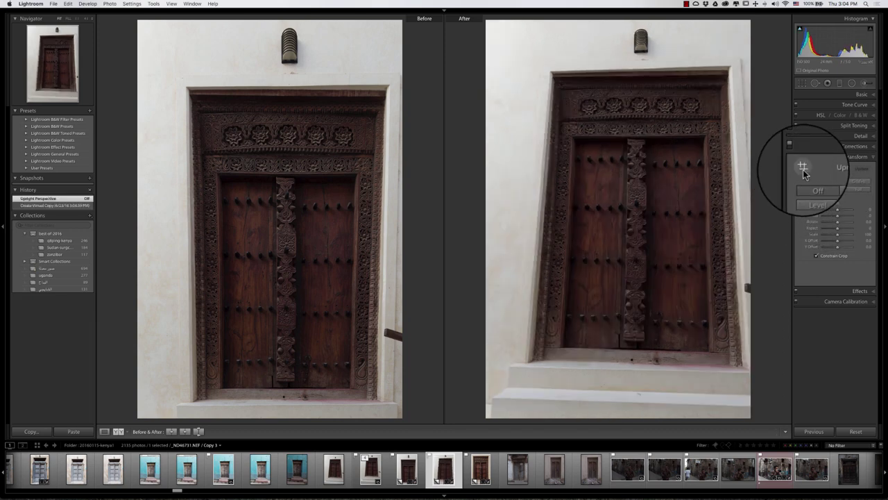
pyautogui.click(803, 169)
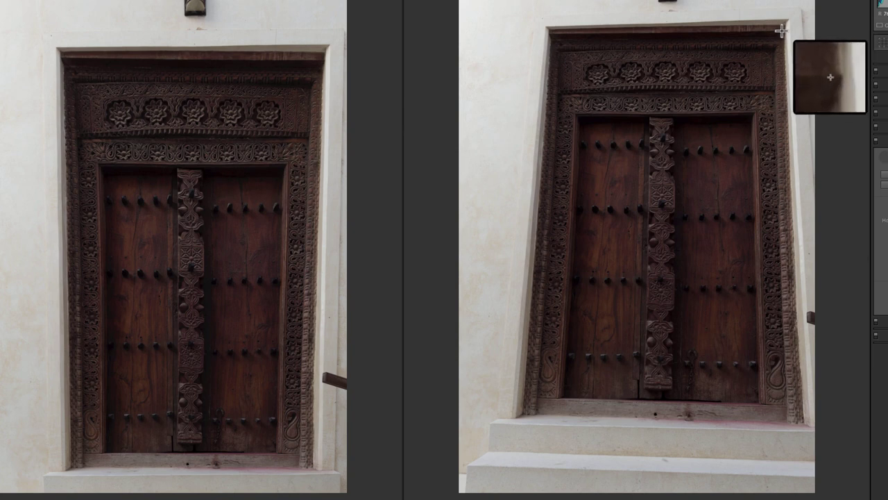
# Step: Draw Guided Upright guides along the door frame's top, bottom, left and right edges
pyautogui.moveTo(784, 31)
pyautogui.mouseDown()
pyautogui.moveTo(562, 45)
pyautogui.moveTo(548, 32)
pyautogui.mouseUp()
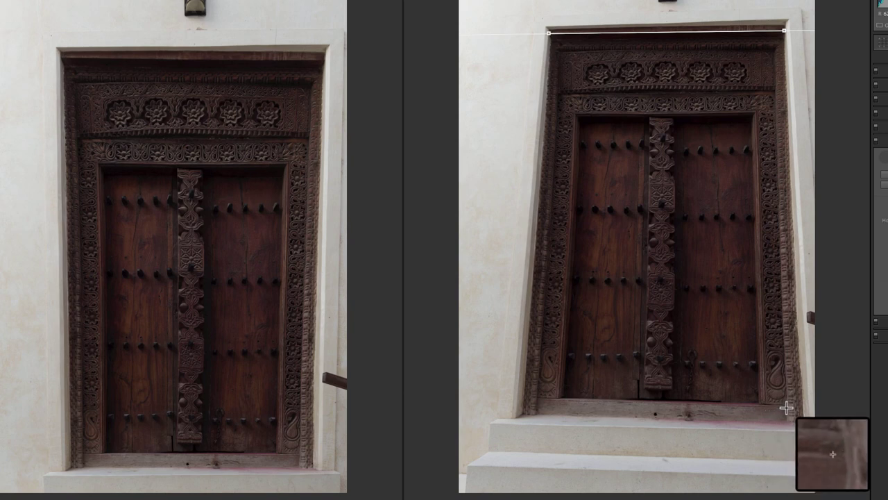
pyautogui.moveTo(788, 408); pyautogui.dragTo(538, 401)
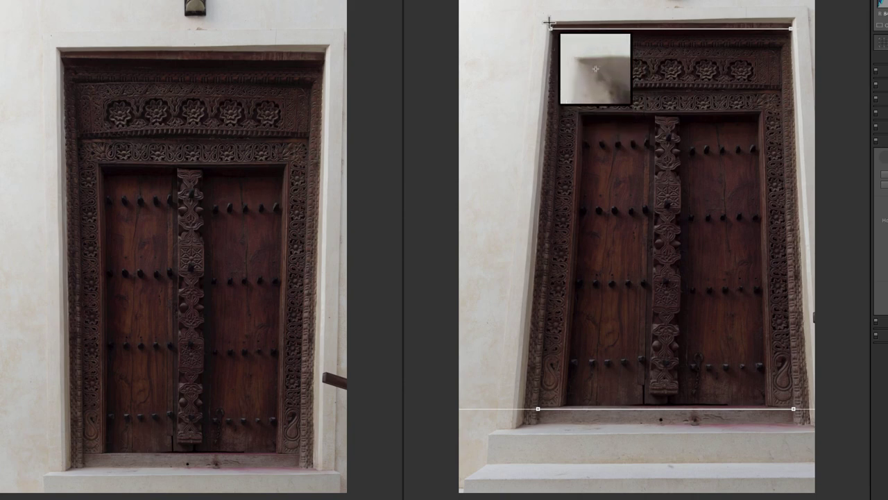
pyautogui.moveTo(549, 23)
pyautogui.mouseDown()
pyautogui.moveTo(533, 323)
pyautogui.moveTo(514, 427)
pyautogui.mouseUp()
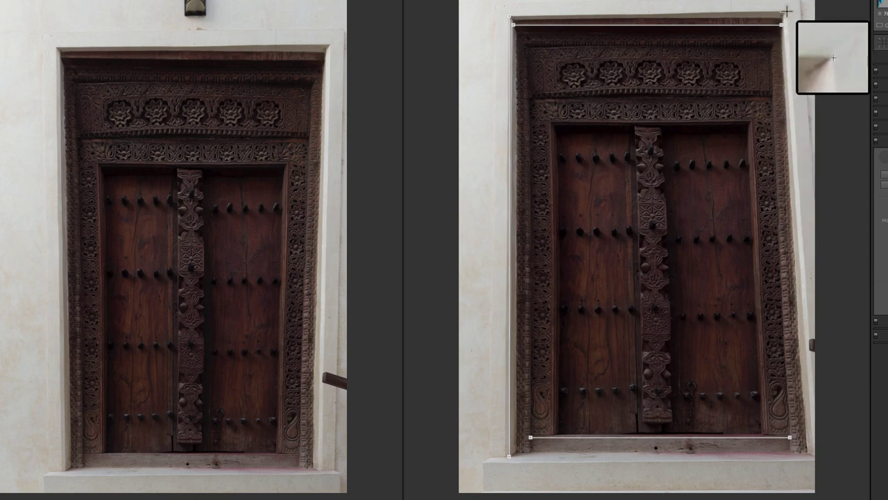
pyautogui.moveTo(786, 11); pyautogui.dragTo(815, 456)
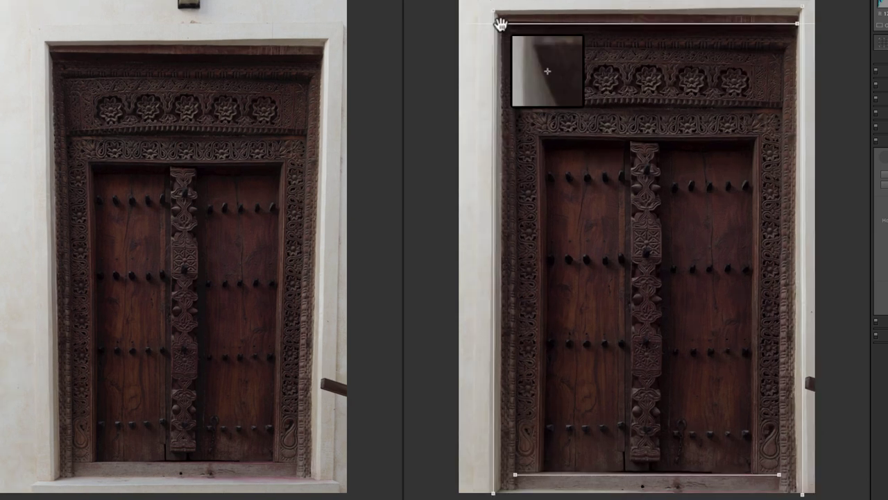
pyautogui.moveTo(500, 25); pyautogui.dragTo(499, 24)
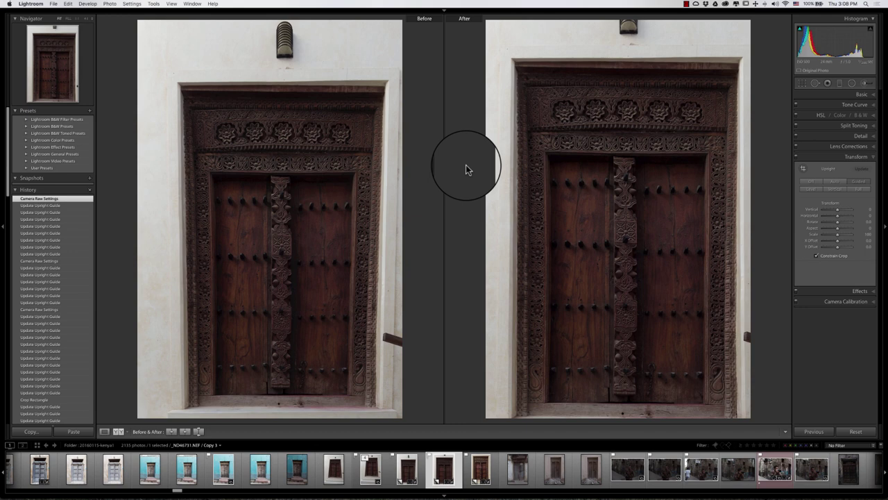
# Step: Crop the copy tightly around the door frame with the aspect ratio unlocked
pyautogui.press('r')
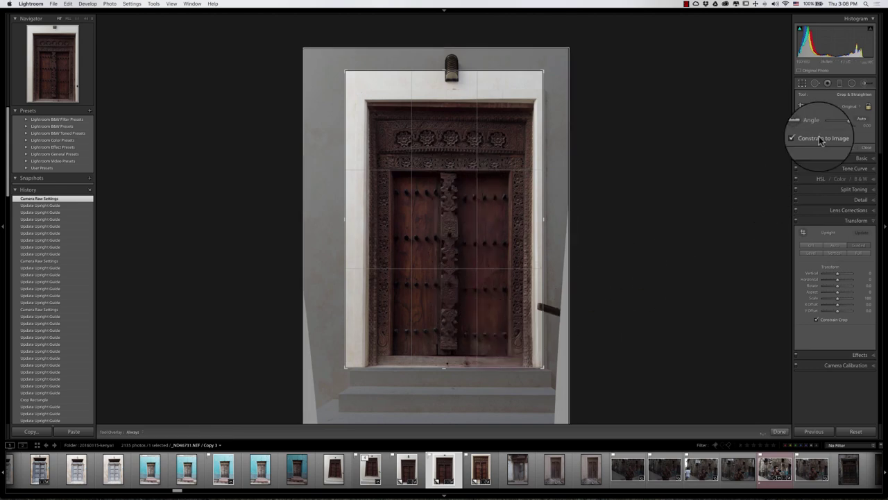
pyautogui.click(869, 106)
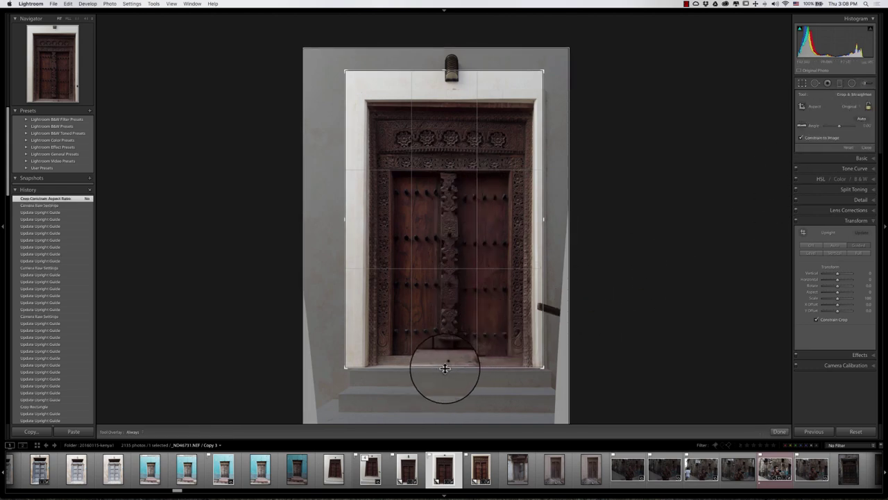
pyautogui.moveTo(457, 369); pyautogui.dragTo(445, 378)
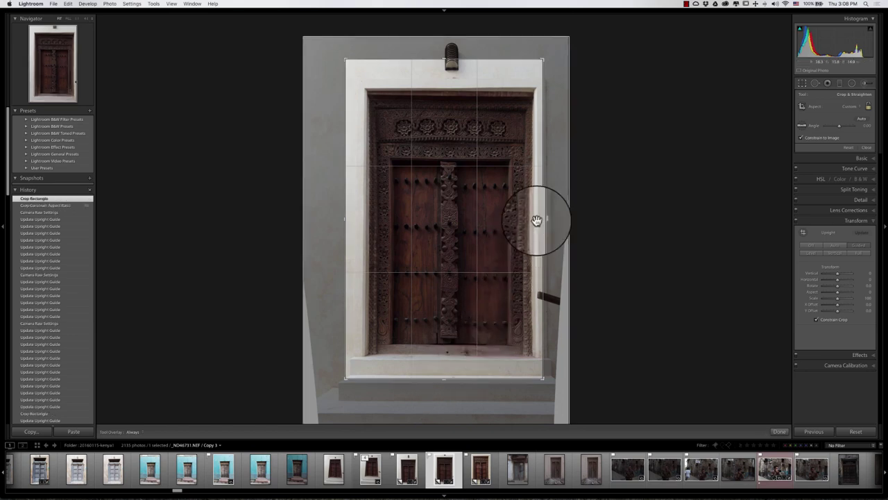
pyautogui.moveTo(544, 221); pyautogui.dragTo(550, 237)
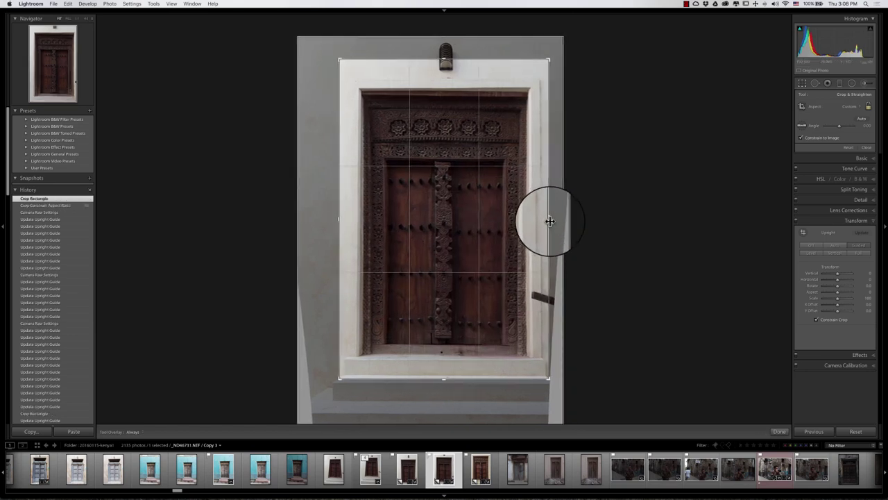
pyautogui.moveTo(444, 59); pyautogui.dragTo(443, 53)
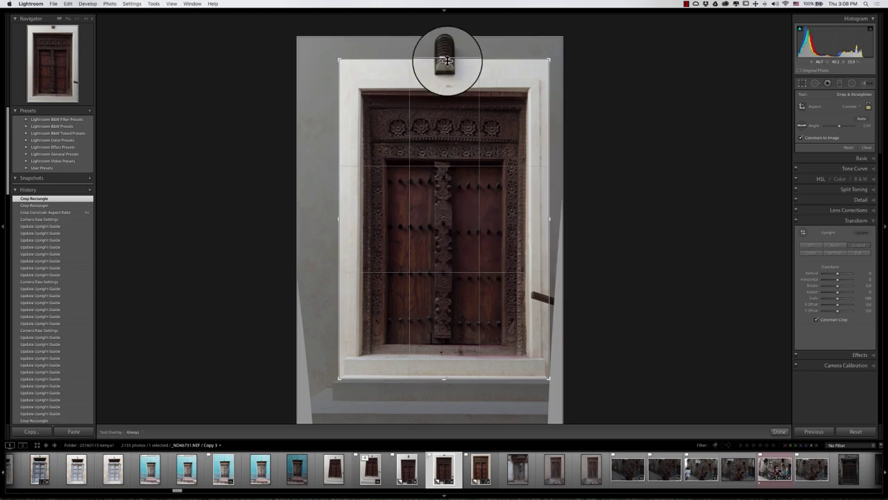
pyautogui.moveTo(445, 60); pyautogui.dragTo(445, 71)
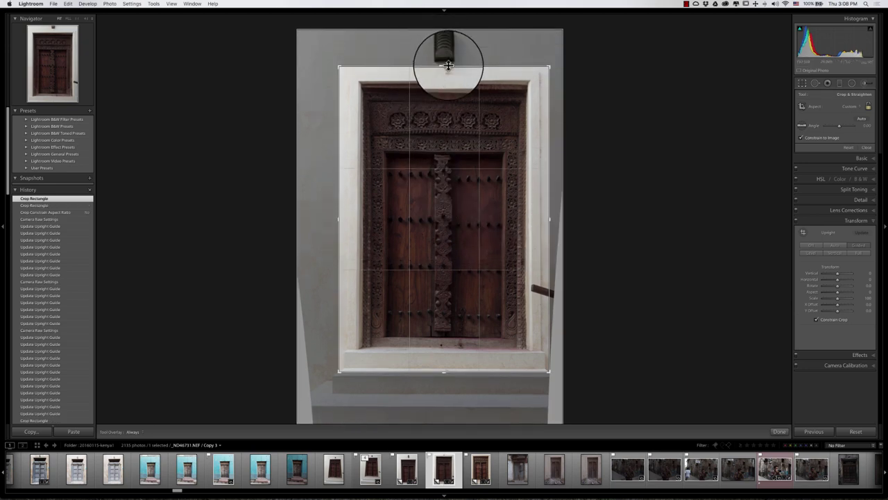
pyautogui.press('Return')
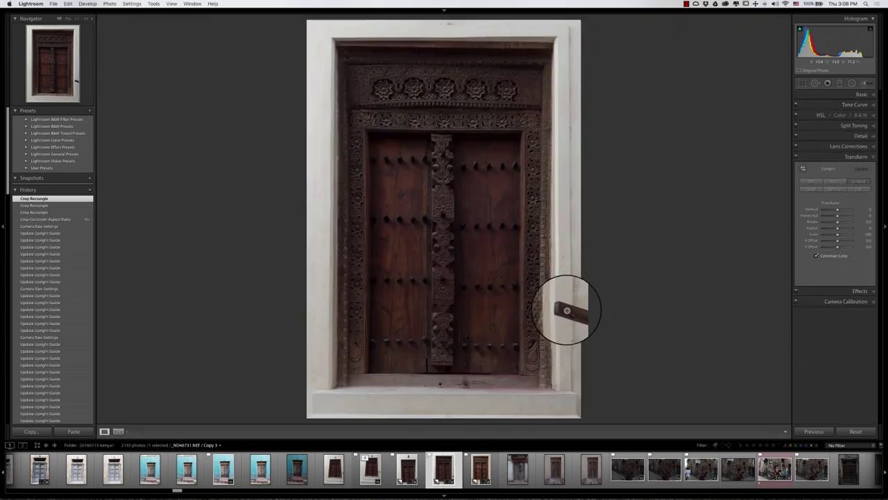
# Step: Heal away the dark handrail beside the door, then toggle Before/After to check it
pyautogui.click(816, 83)
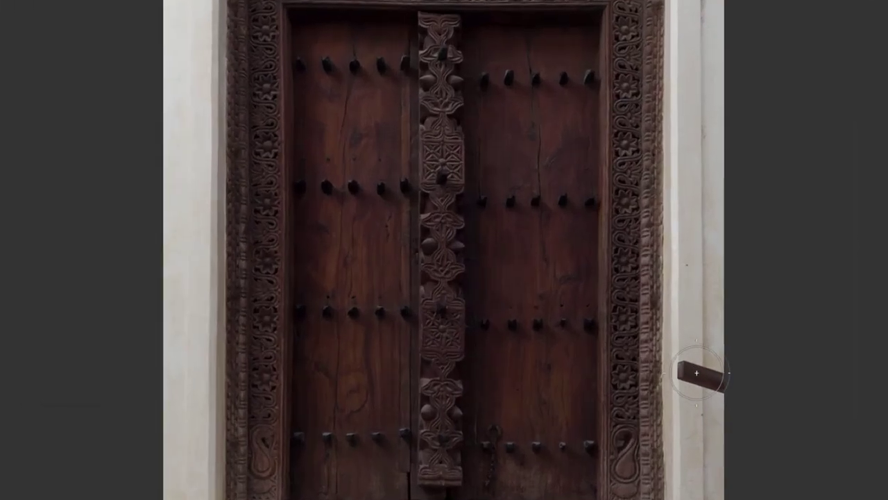
pyautogui.moveTo(699, 375); pyautogui.dragTo(725, 378)
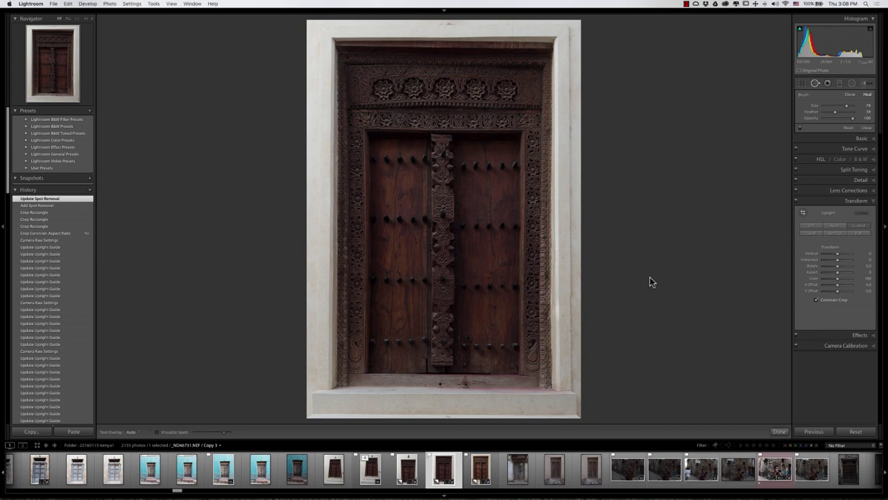
pyautogui.press('\\')
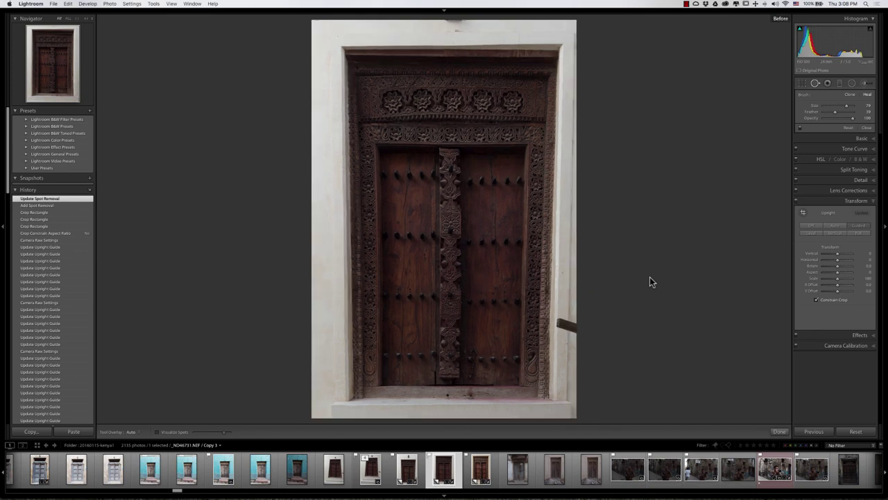
pyautogui.press('\\')
pyautogui.press('\\')
pyautogui.press('\\')
pyautogui.press('\\')
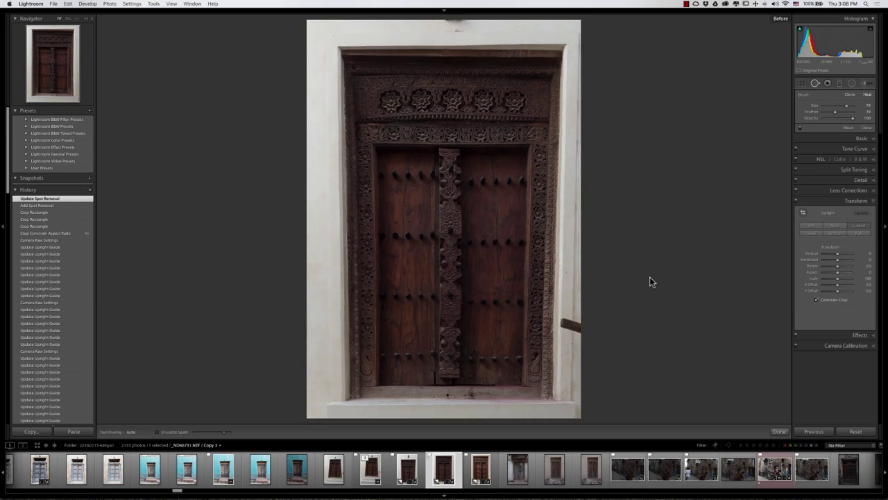
pyautogui.press('\\')
pyautogui.press('\\')
pyautogui.press('\\')
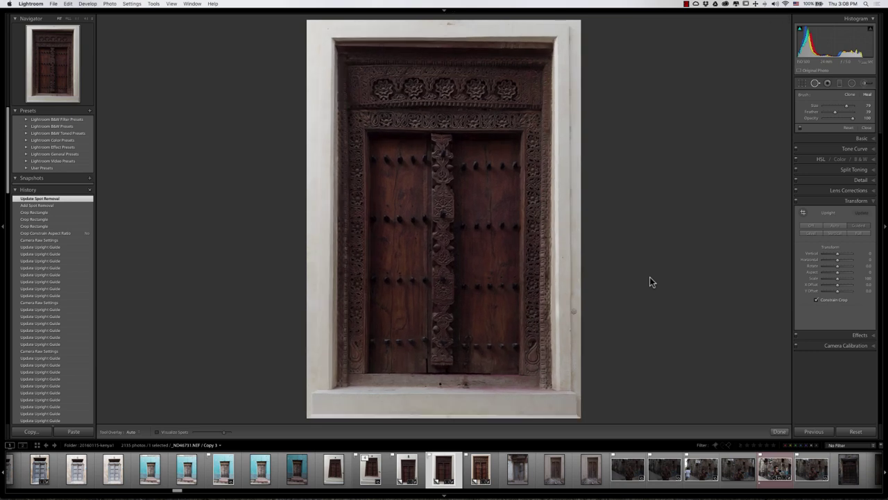
pyautogui.press('\\')
pyautogui.press('\\')
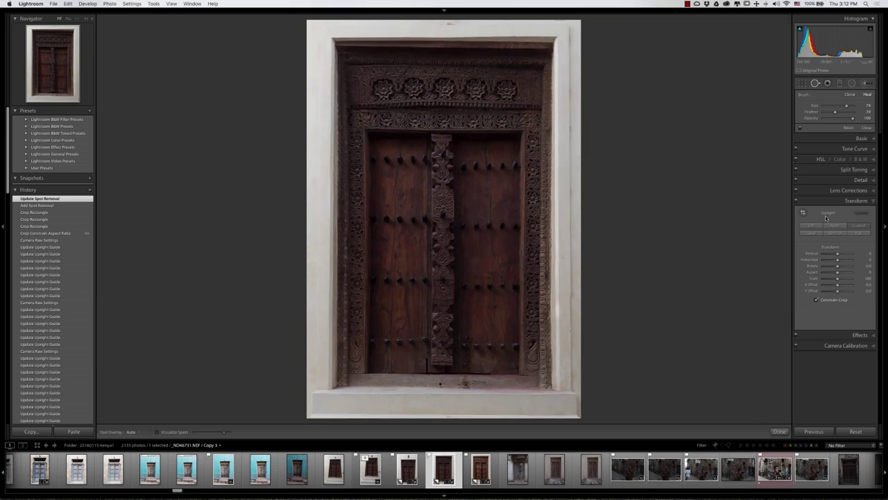
# Step: Nudge the photo's X and Y Offset slightly with the Guided Upright tool and Alt held
pyautogui.click(801, 211)
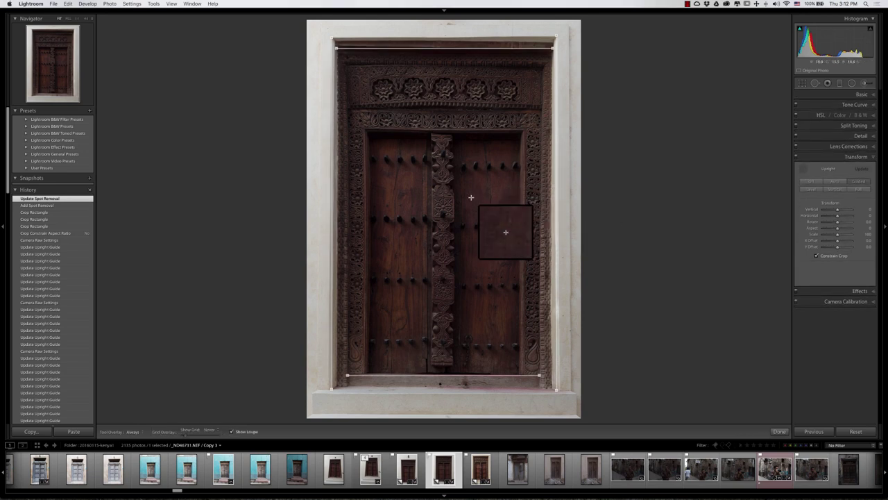
pyautogui.press('alt')
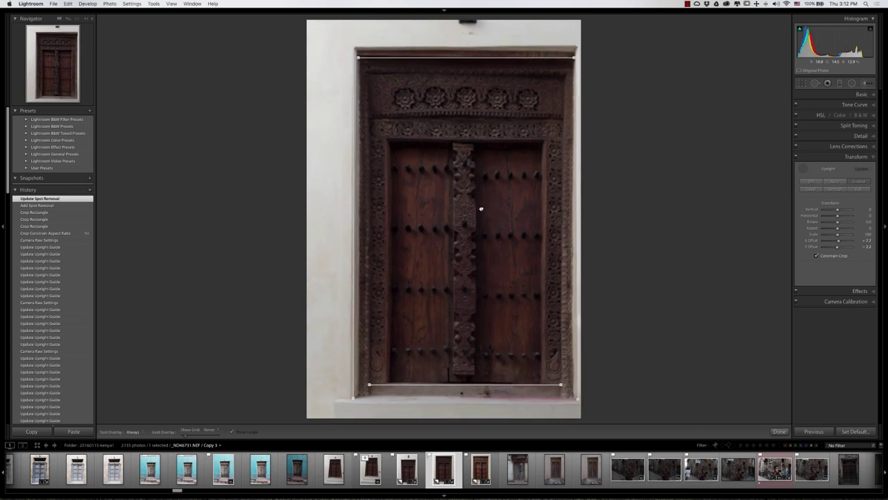
pyautogui.moveTo(471, 209)
pyautogui.mouseDown()
pyautogui.moveTo(467, 221)
pyautogui.moveTo(469, 208)
pyautogui.mouseUp()
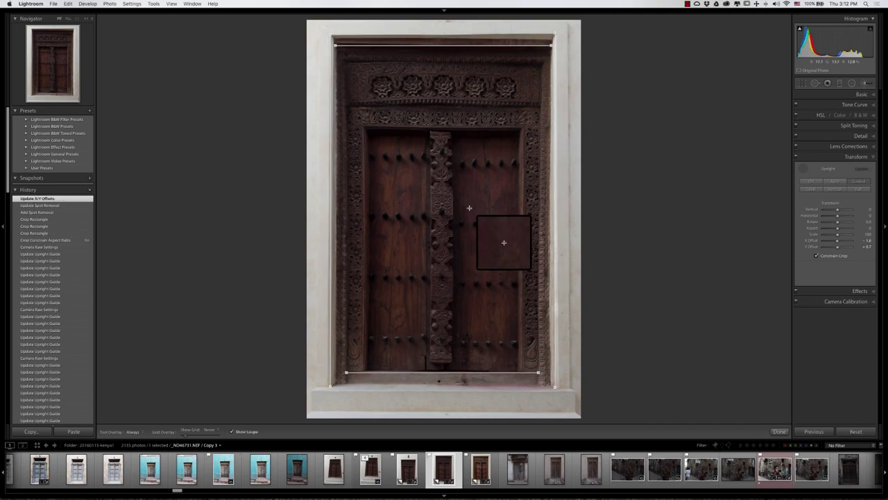